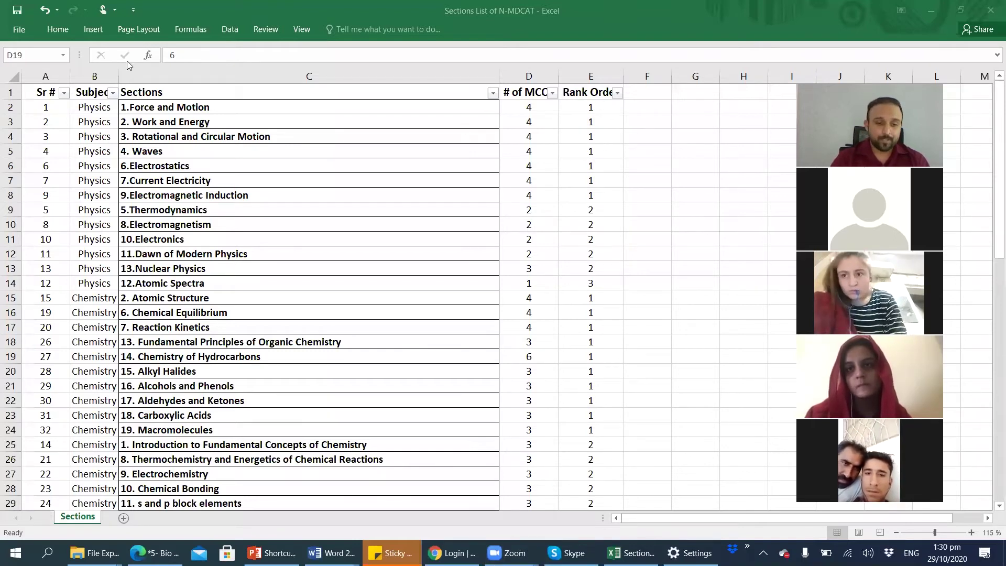
Filter the Subject column to show only the Biology sections.
{"action": "left_click", "coordinate": [114, 93]}
{"action": "left_click", "coordinate": [113, 92]}
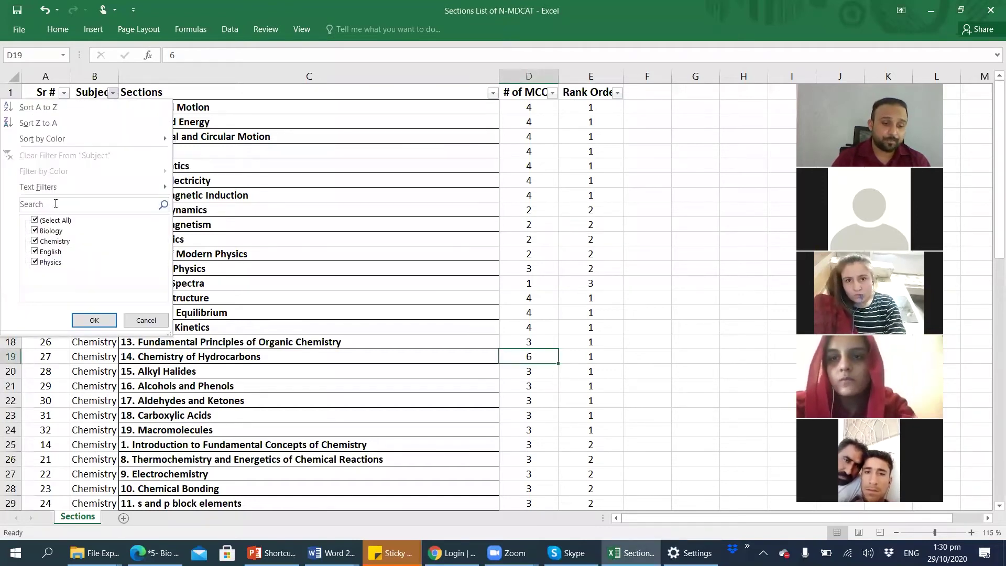
{"action": "left_click", "coordinate": [50, 220]}
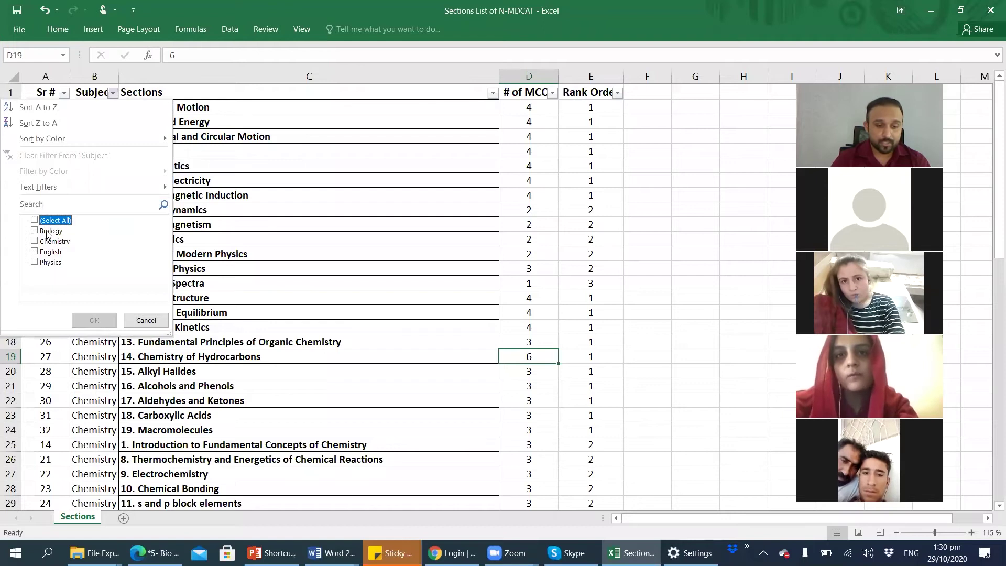
{"action": "left_click", "coordinate": [48, 231]}
{"action": "left_click", "coordinate": [92, 320]}
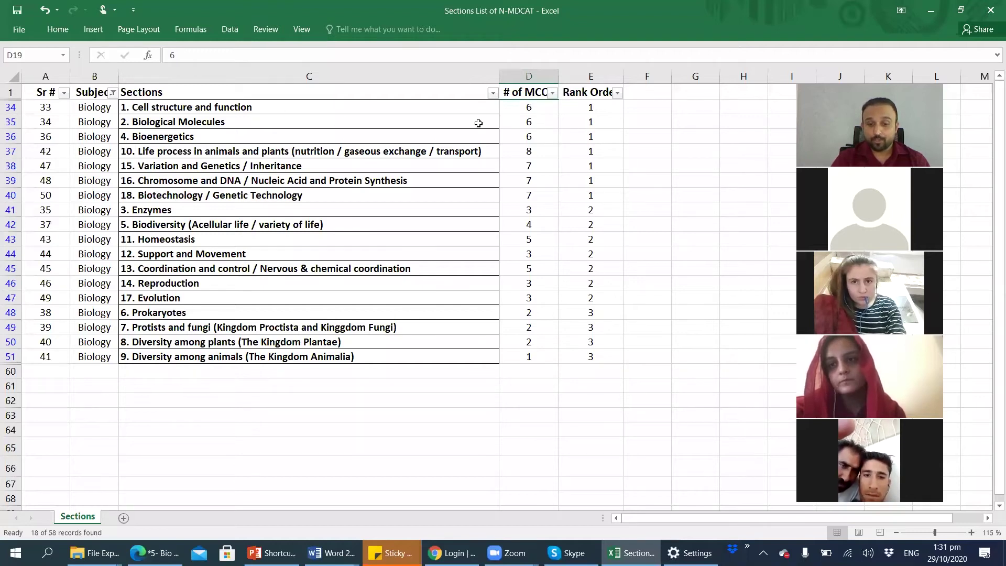
{"action": "left_click", "coordinate": [505, 123]}
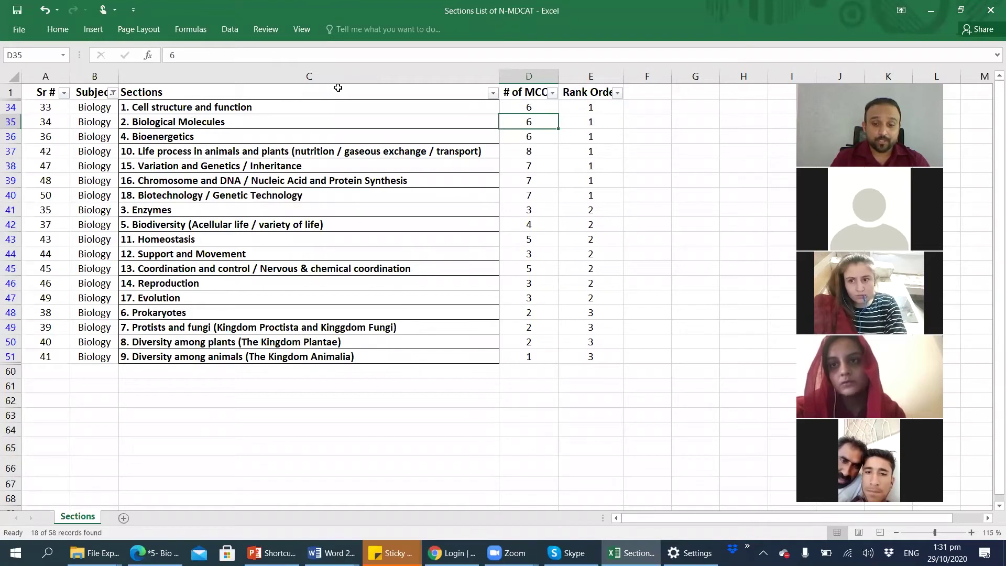
Filter the Biology sections to Rank Order 1 and select their MCQ counts to total them.
{"action": "left_click", "coordinate": [617, 93]}
{"action": "left_click", "coordinate": [485, 220]}
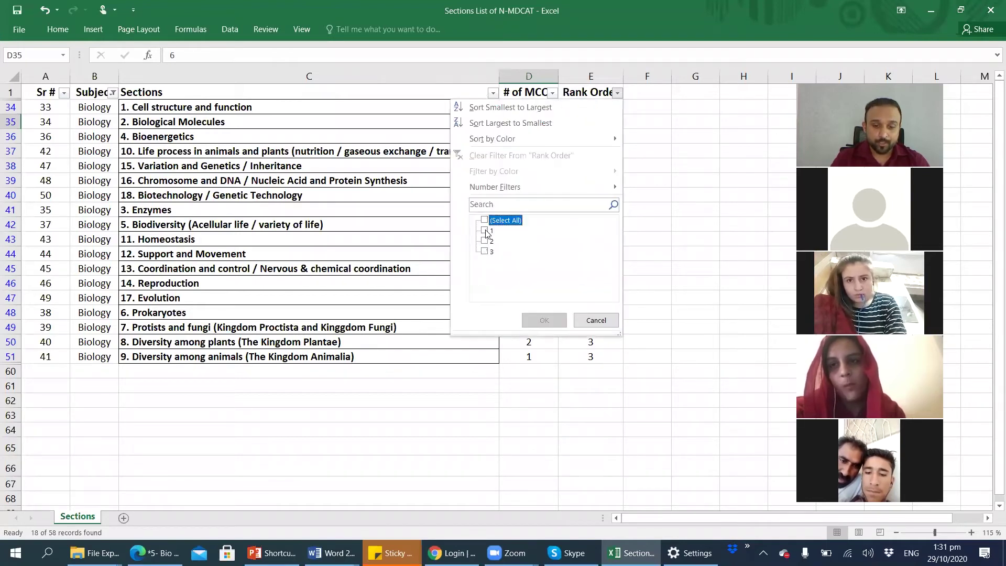
{"action": "left_click", "coordinate": [486, 230]}
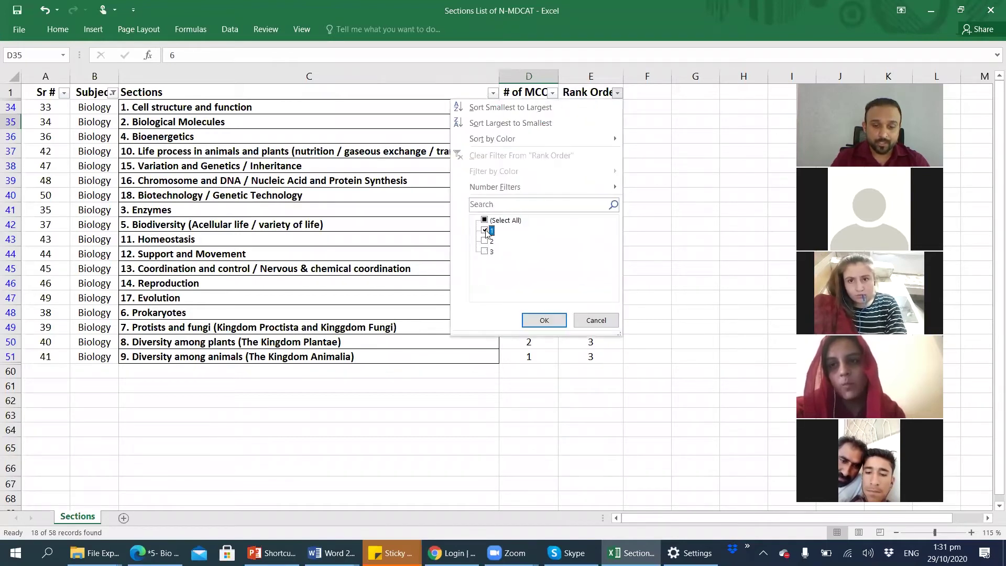
{"action": "left_click", "coordinate": [533, 319]}
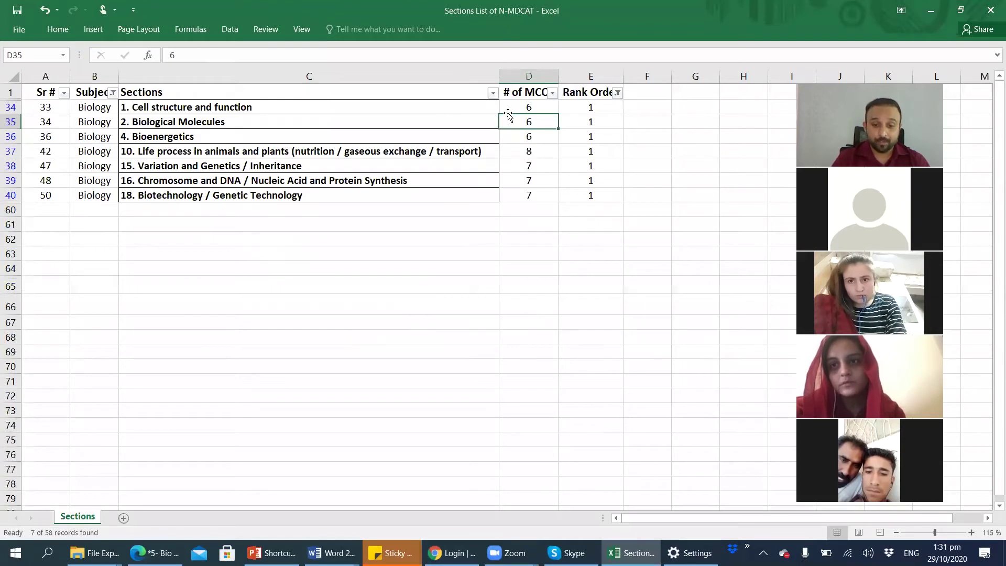
{"action": "left_click_drag", "start_coordinate": [523, 107], "coordinate": [527, 192]}
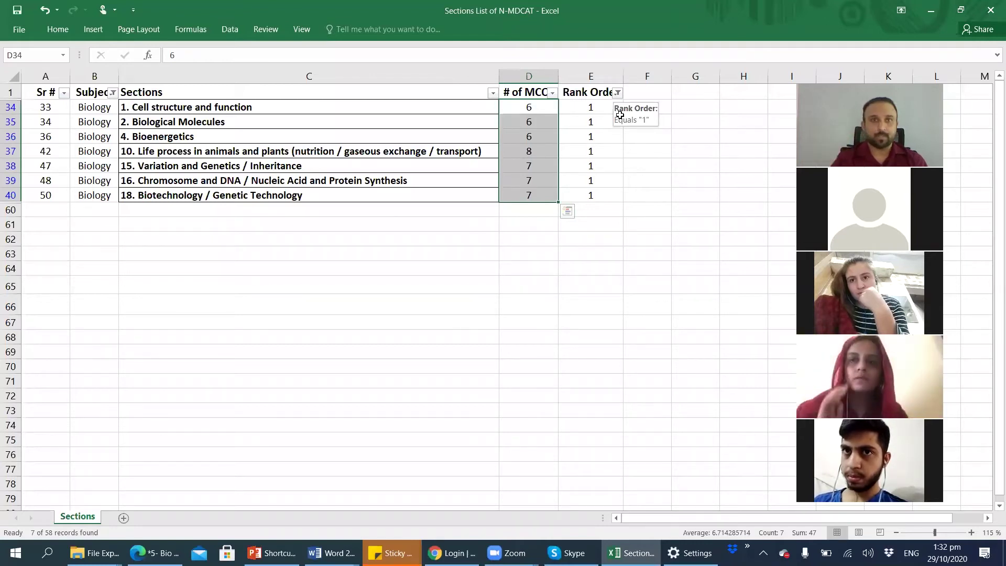
Change the Rank Order filter to show only 2, and select the listed sections and their MCQ counts.
{"action": "left_click", "coordinate": [617, 93]}
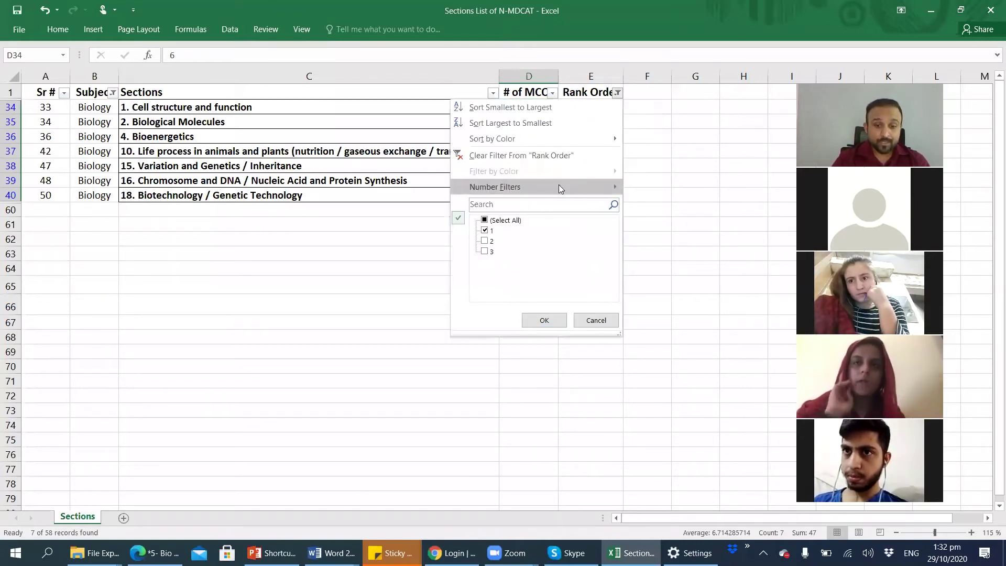
{"action": "left_click", "coordinate": [485, 230]}
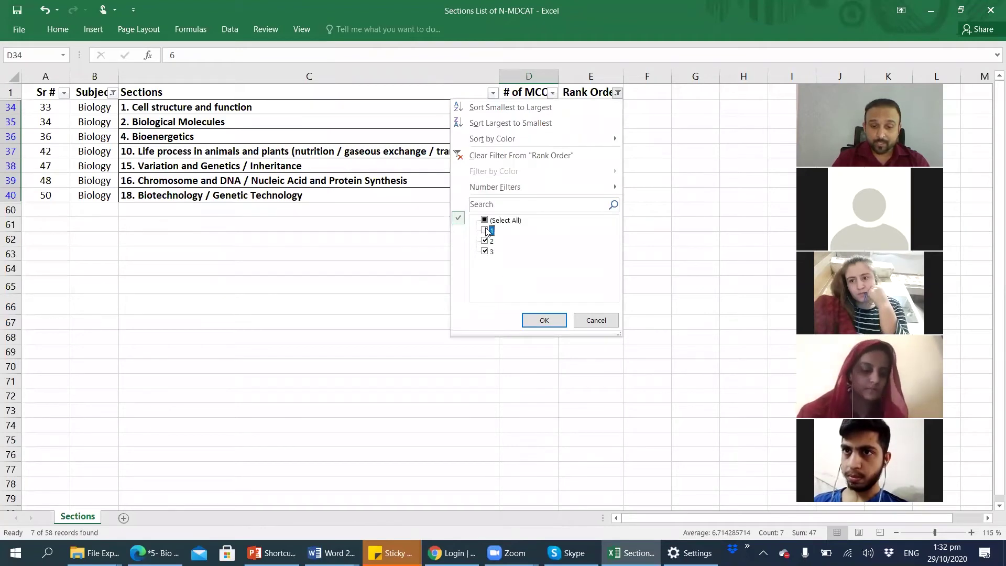
{"action": "left_click", "coordinate": [491, 255]}
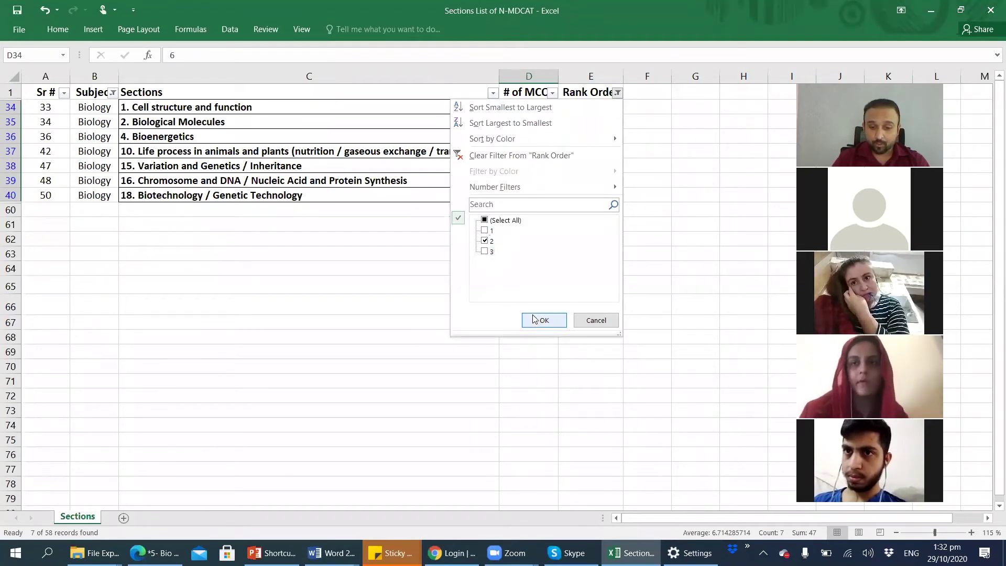
{"action": "left_click", "coordinate": [544, 320]}
{"action": "left_click_drag", "start_coordinate": [229, 107], "coordinate": [241, 191]}
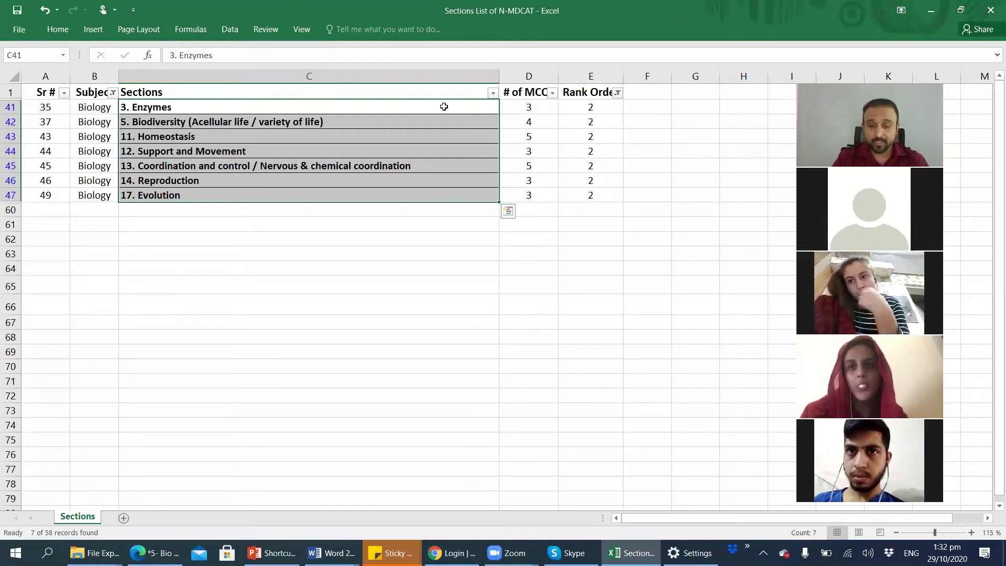
{"action": "left_click_drag", "start_coordinate": [518, 107], "coordinate": [521, 195]}
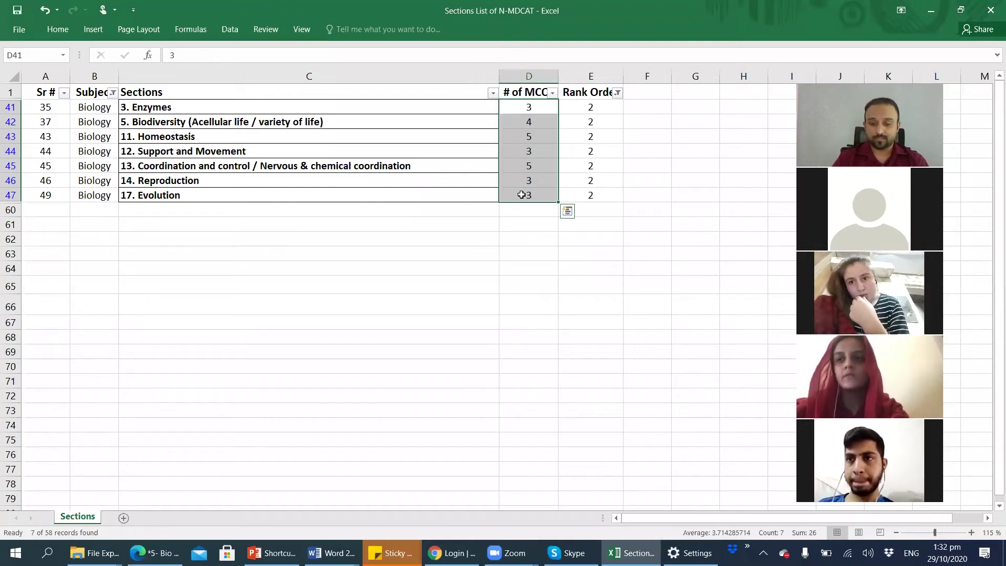
Change the Rank Order filter to show only 3, and select the MCQ counts to total them.
{"action": "left_click", "coordinate": [618, 93]}
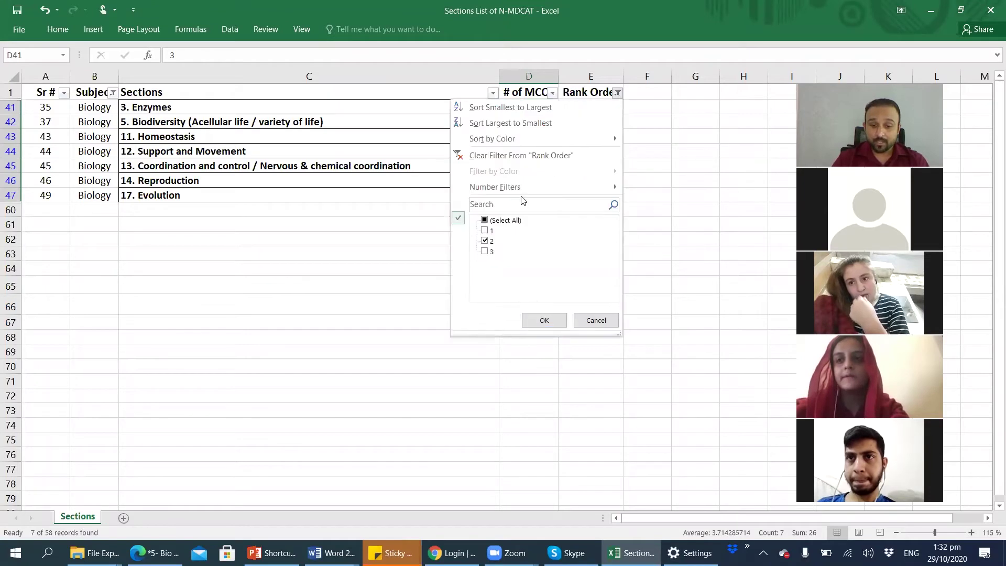
{"action": "left_click", "coordinate": [484, 242]}
{"action": "left_click", "coordinate": [484, 242]}
{"action": "left_click", "coordinate": [484, 252]}
{"action": "left_click", "coordinate": [529, 321]}
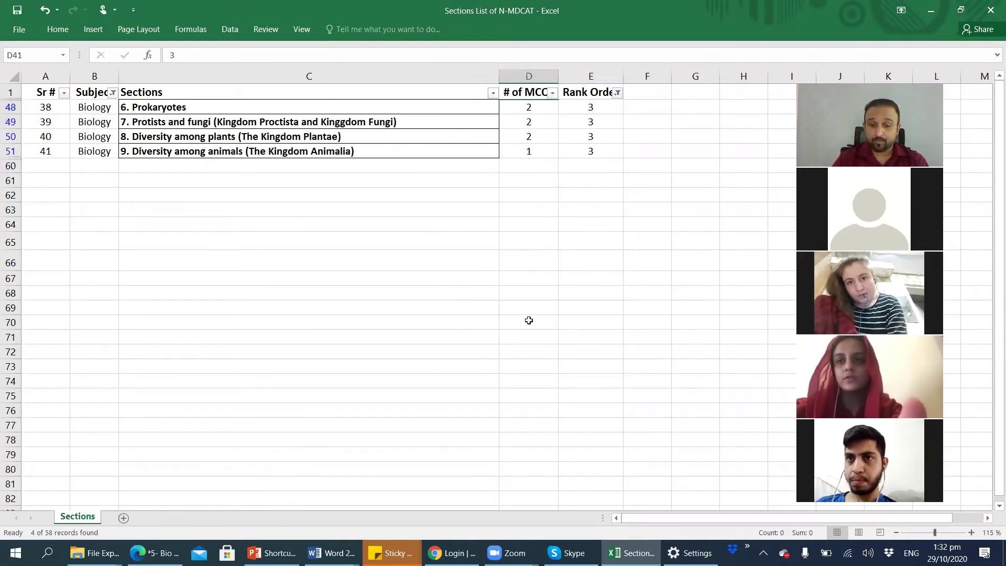
{"action": "left_click_drag", "start_coordinate": [519, 107], "coordinate": [518, 151]}
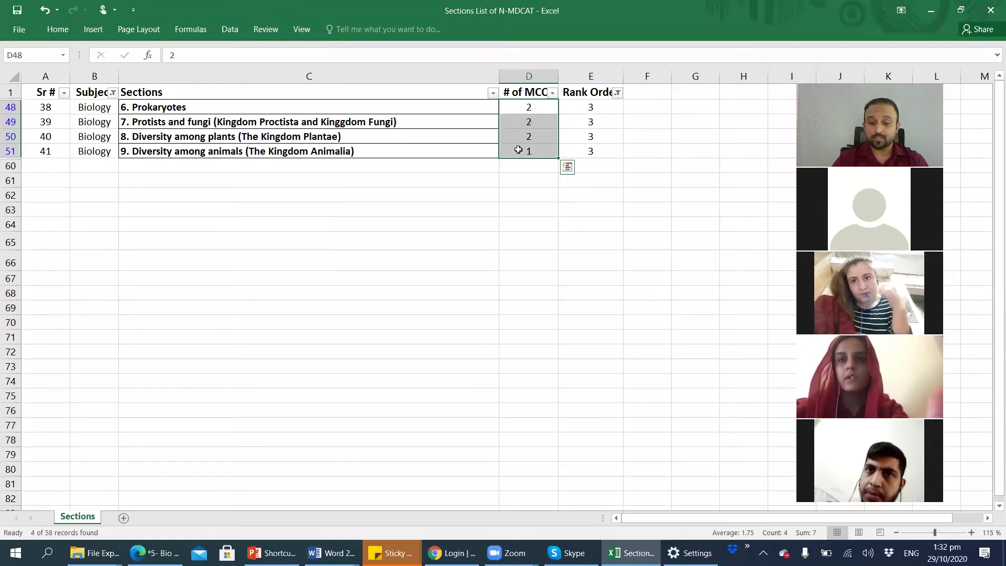
Clear the Rank Order filter and select the MCQ counts of all Biology sections to total them.
{"action": "left_click", "coordinate": [618, 92]}
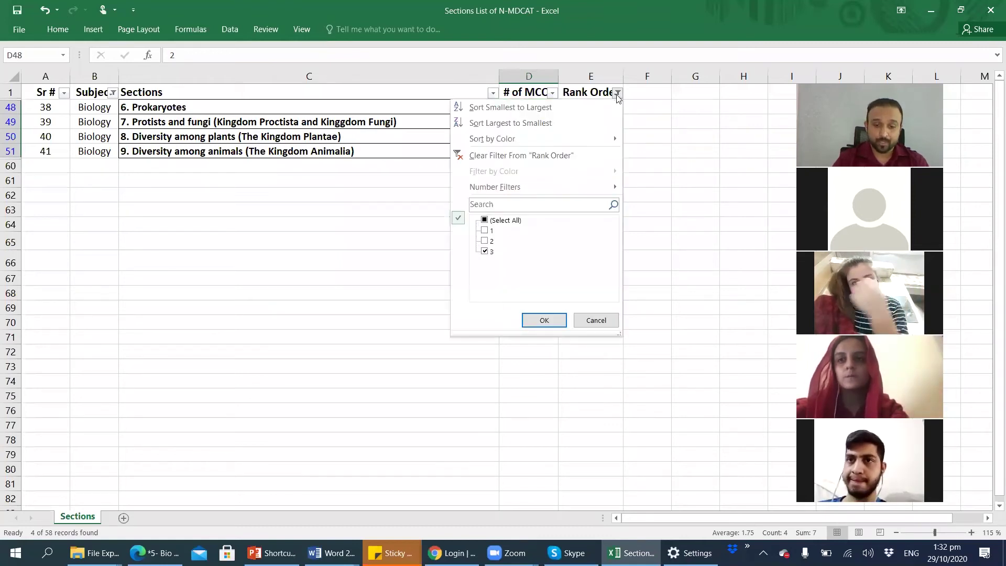
{"action": "left_click", "coordinate": [544, 155]}
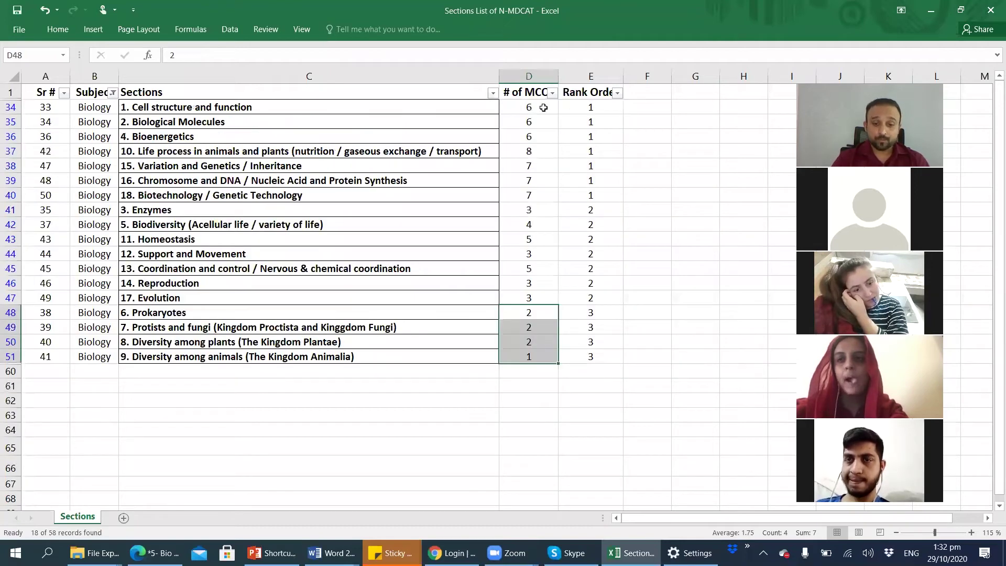
{"action": "left_click_drag", "start_coordinate": [544, 108], "coordinate": [517, 387]}
{"action": "left_click_drag", "start_coordinate": [515, 353], "coordinate": [515, 353]}
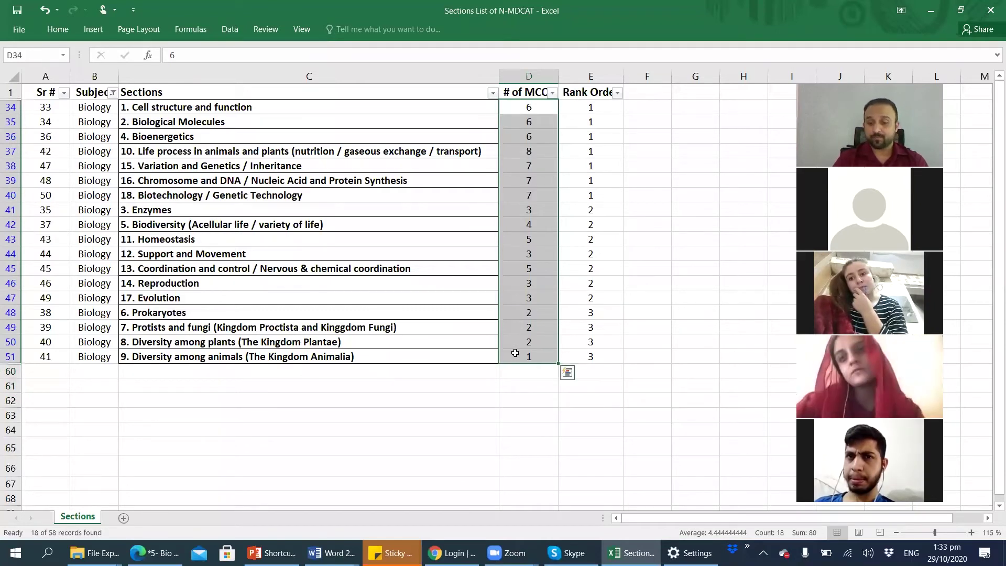
Examine the Biology rank order values, highlighting the full range, the rank 1, 2 and 3 groups in turn, and the whole column.
{"action": "left_click_drag", "start_coordinate": [588, 105], "coordinate": [593, 355]}
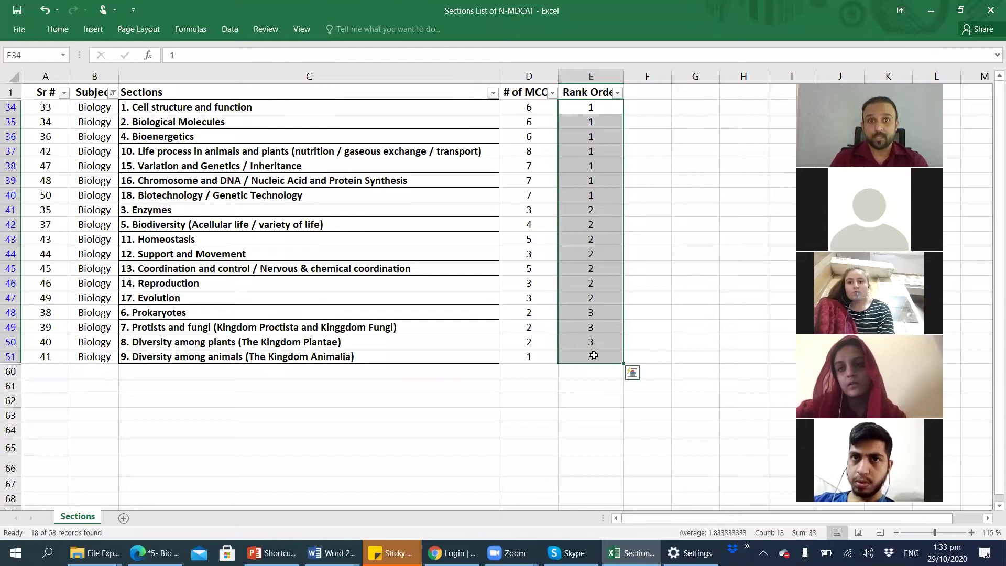
{"action": "left_click_drag", "start_coordinate": [590, 107], "coordinate": [590, 193]}
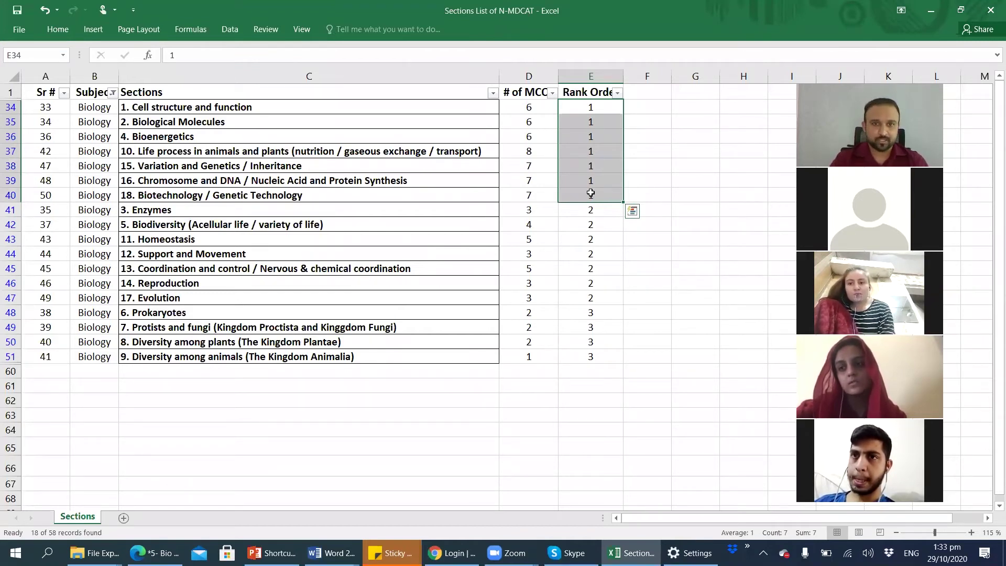
{"action": "left_click_drag", "start_coordinate": [591, 209], "coordinate": [589, 297]}
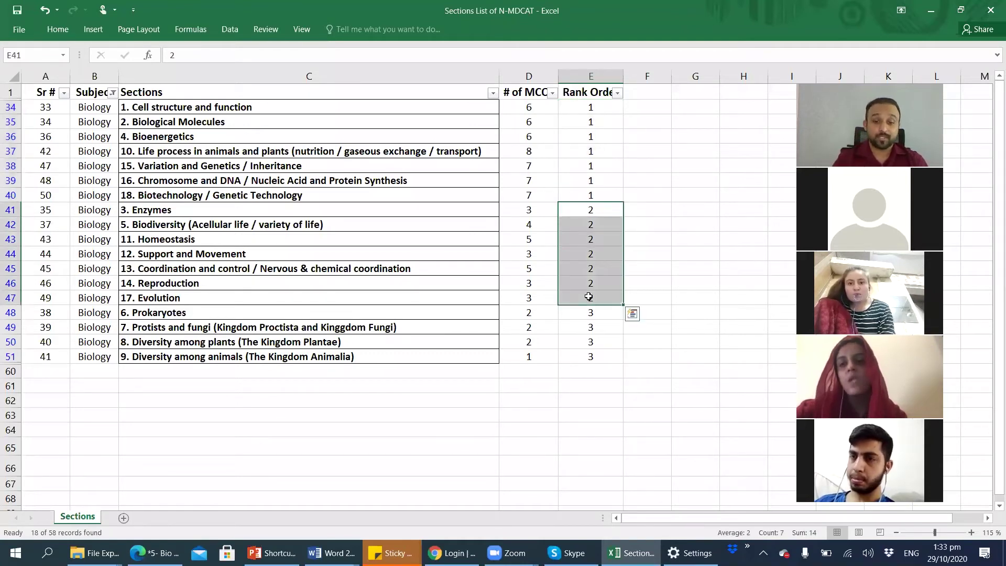
{"action": "left_click_drag", "start_coordinate": [591, 313], "coordinate": [591, 358]}
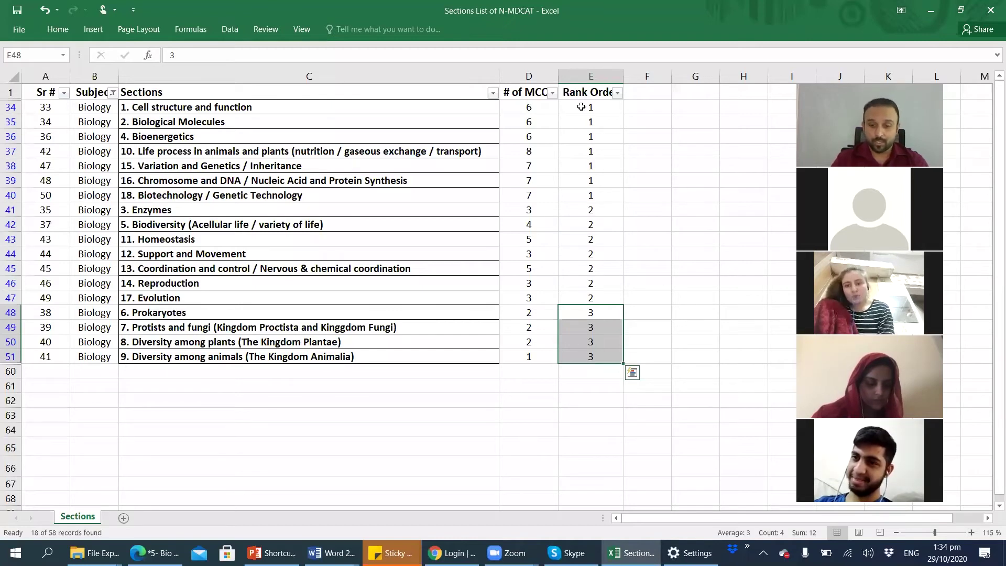
{"action": "key", "text": "ctrl+space"}
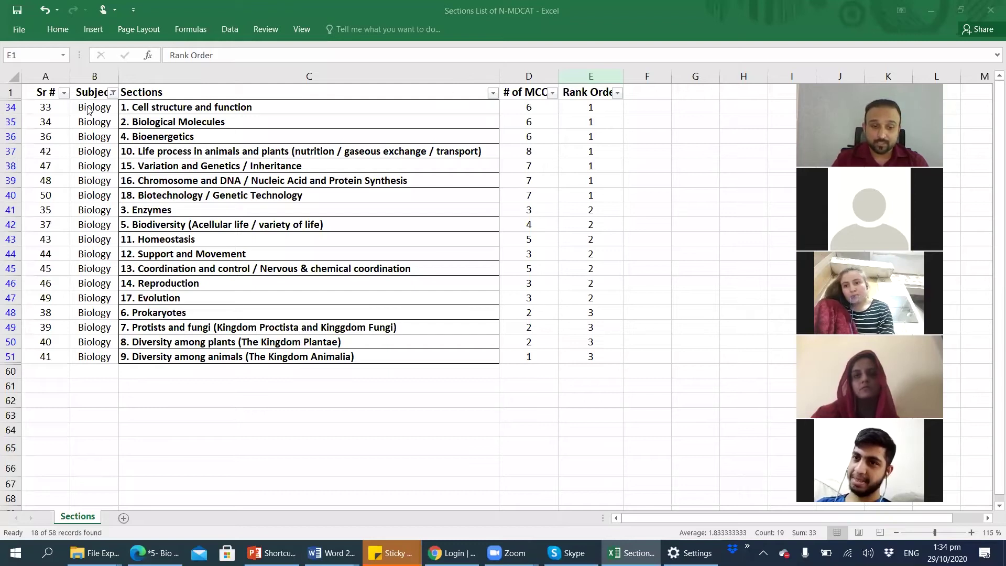
{"action": "key", "text": "ctrl+space"}
Clear the Subject filter so that all subjects are listed.
{"action": "left_click", "coordinate": [113, 93]}
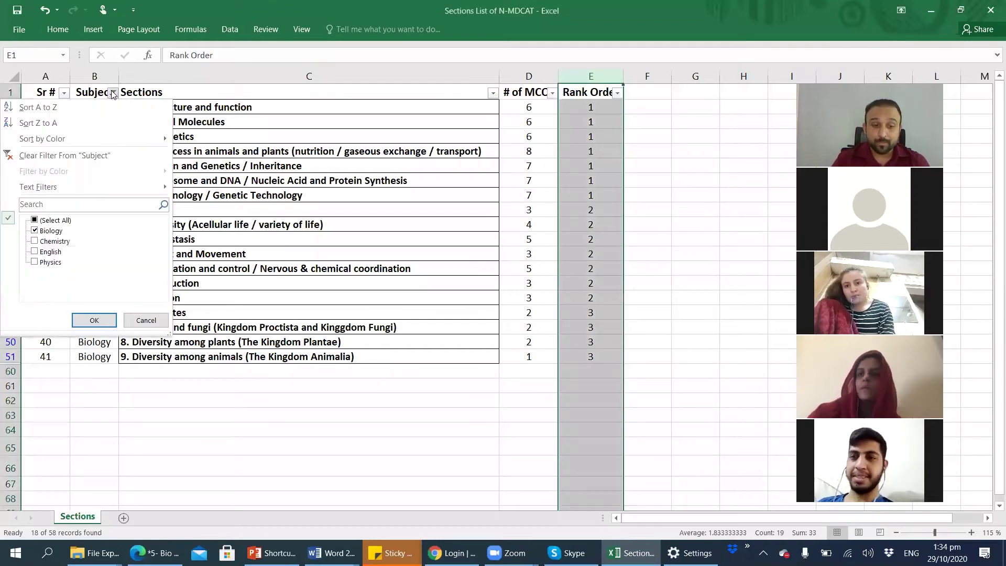
{"action": "left_click", "coordinate": [106, 155]}
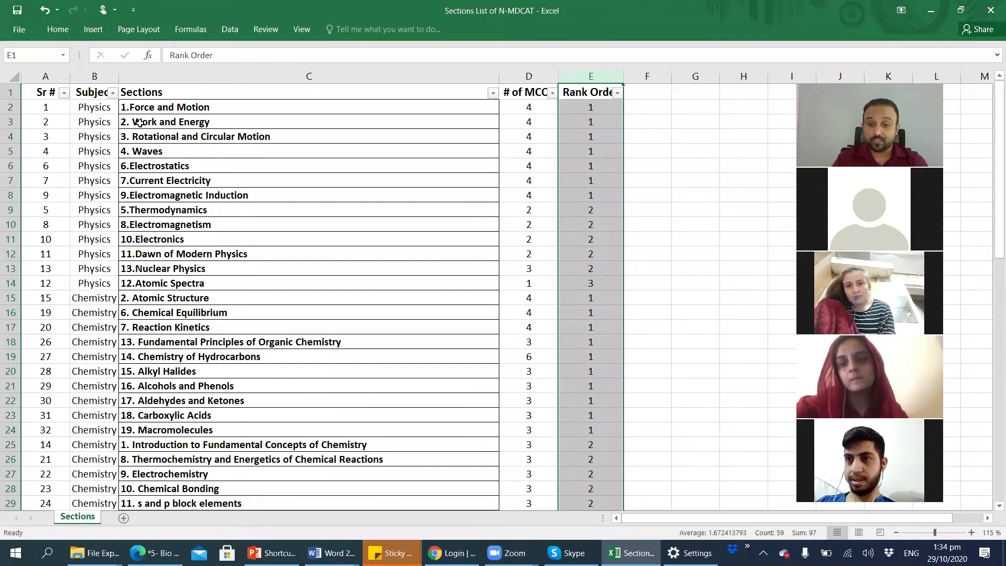
{"action": "left_click", "coordinate": [561, 212]}
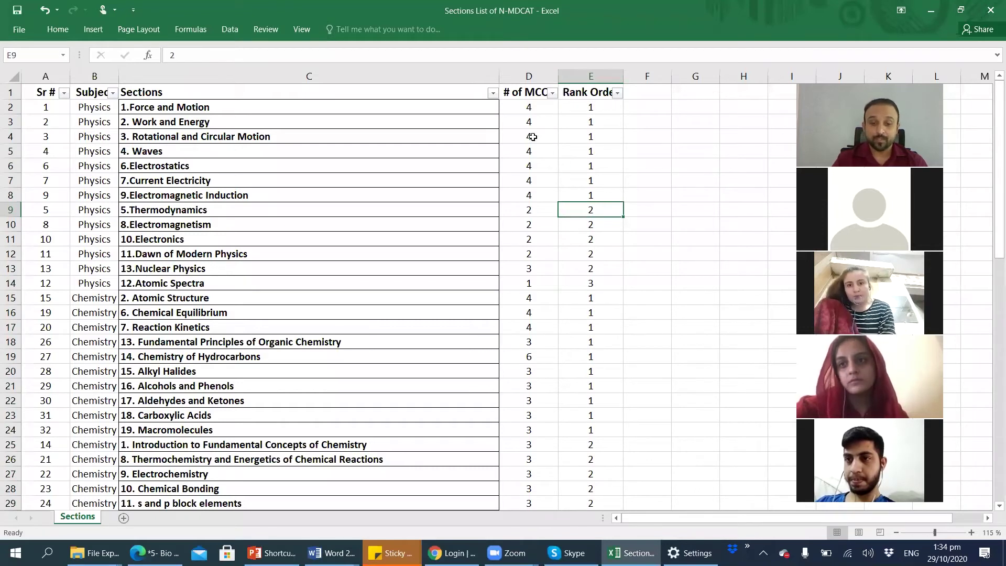
Filter Rank Order to 1 across all subjects and select the section names from Force and Motion to Subject verb agreement.
{"action": "left_click", "coordinate": [619, 94]}
{"action": "left_click", "coordinate": [485, 220]}
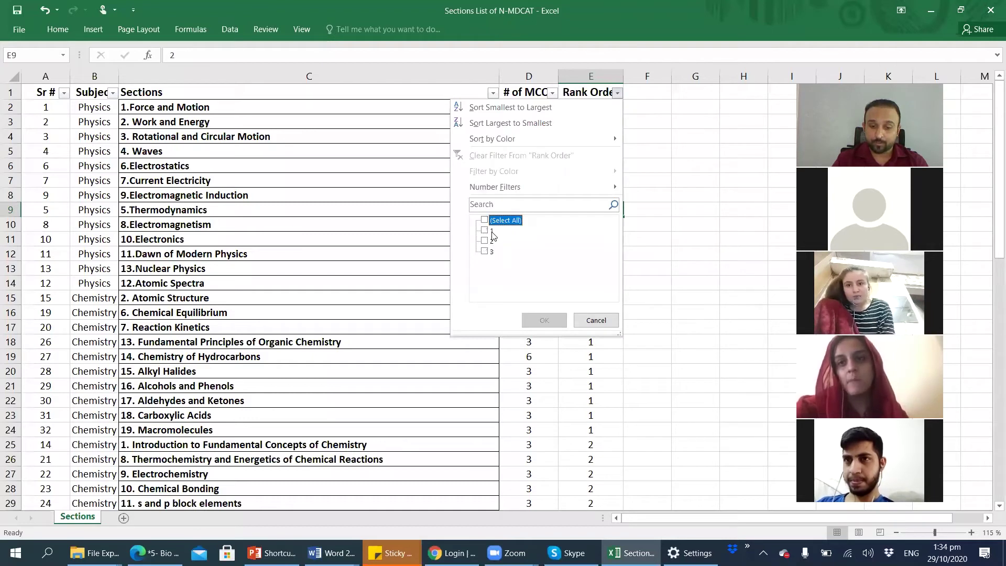
{"action": "left_click", "coordinate": [488, 230]}
{"action": "left_click", "coordinate": [538, 321]}
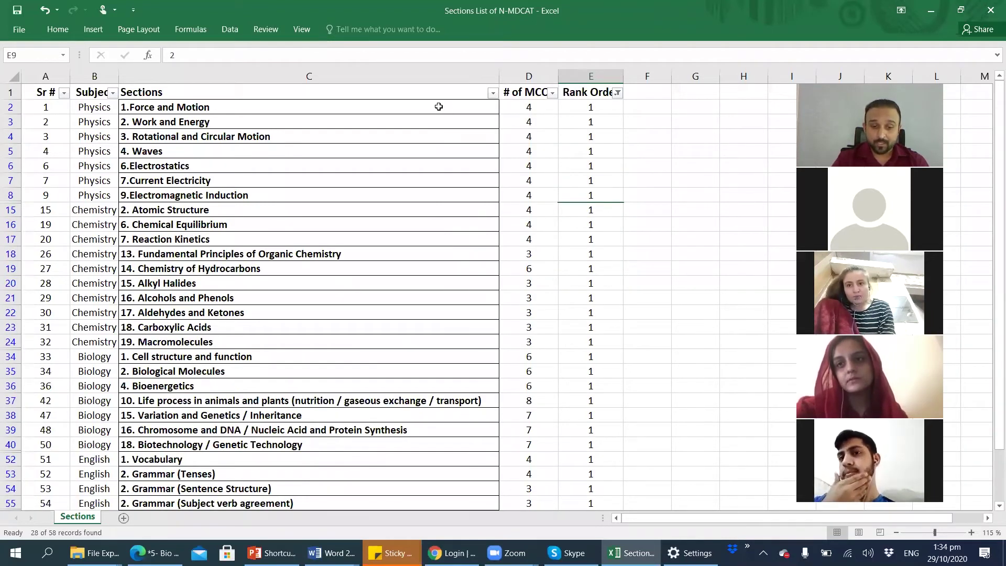
{"action": "left_click_drag", "start_coordinate": [438, 106], "coordinate": [375, 488]}
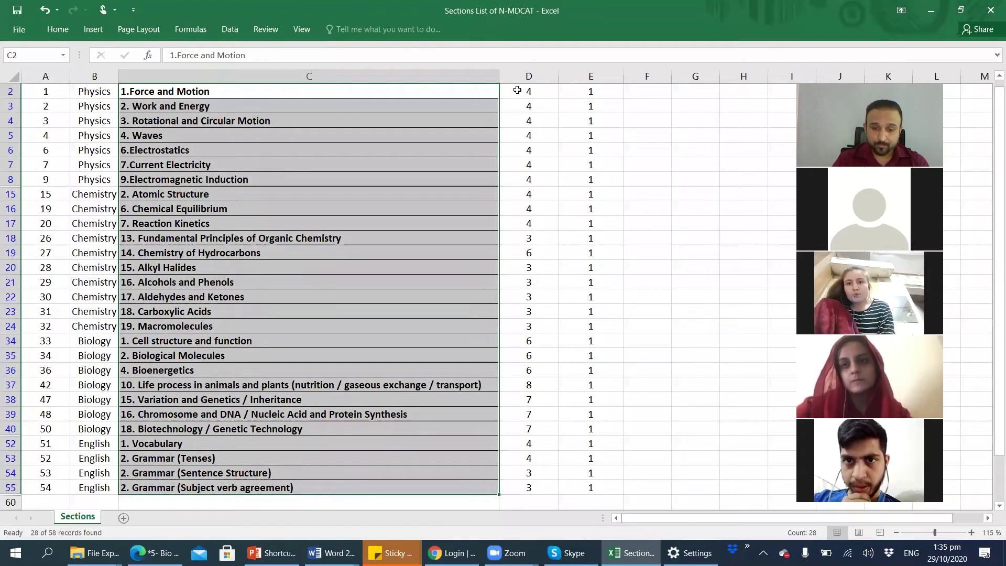
Select the MCQ counts of all Rank Order 1 sections, D2 to D55, to total them.
{"action": "left_click", "coordinate": [518, 90]}
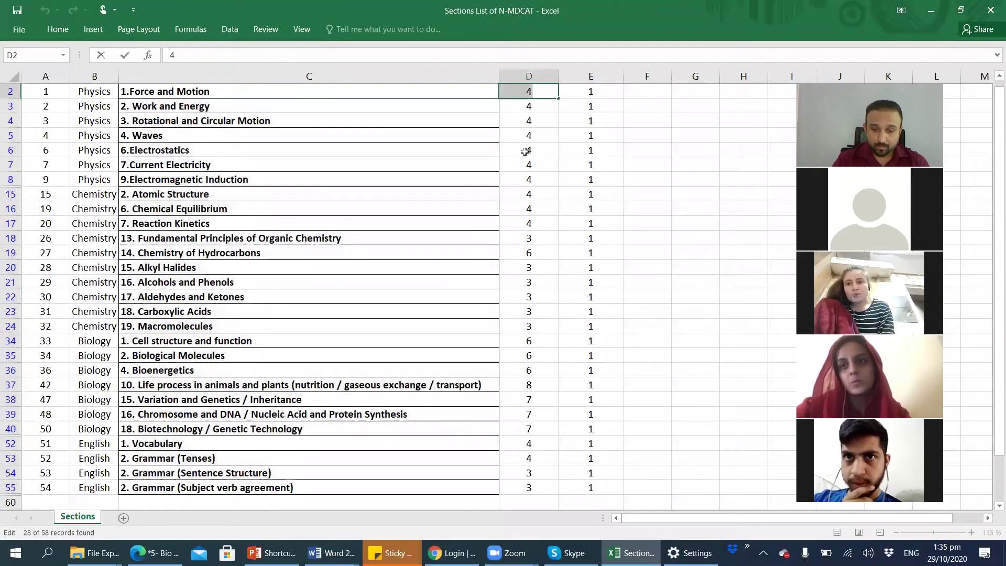
{"action": "left_click", "coordinate": [505, 132]}
{"action": "left_click_drag", "start_coordinate": [524, 91], "coordinate": [517, 398]}
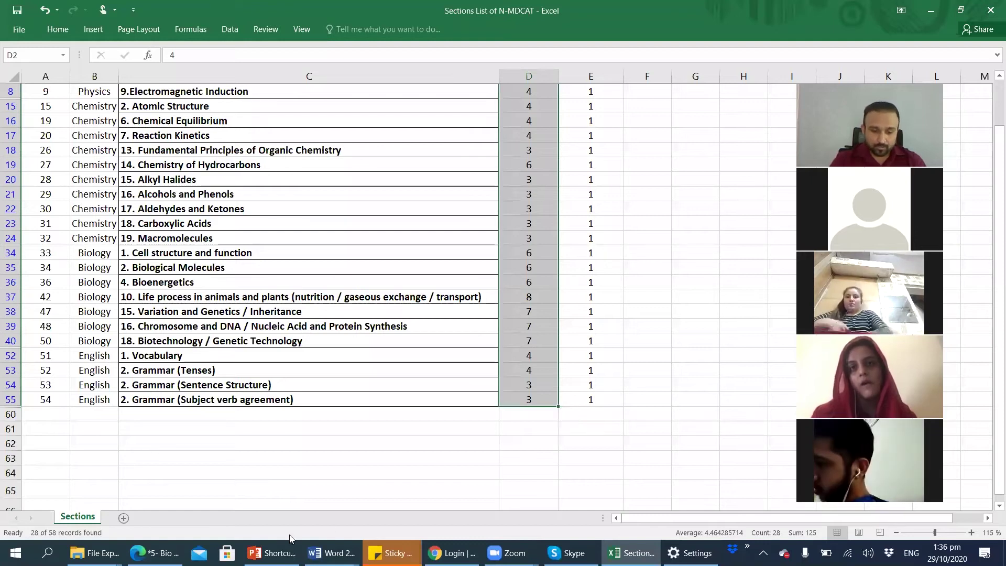
Switch to the MDCAT prep presentation in PowerPoint and start the slide show from the current slide.
{"action": "key", "text": "alt+Tab"}
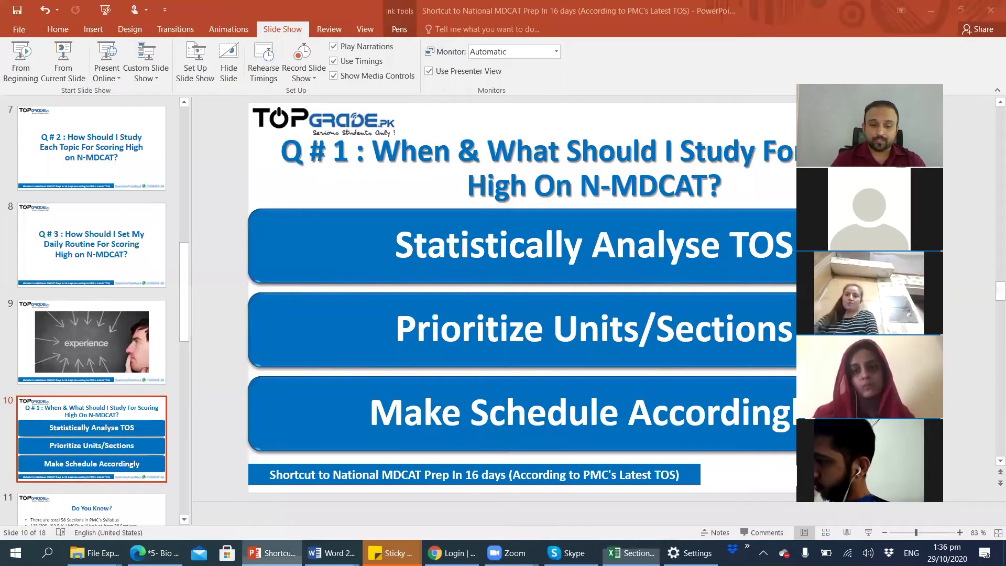
{"action": "left_click", "coordinate": [63, 59]}
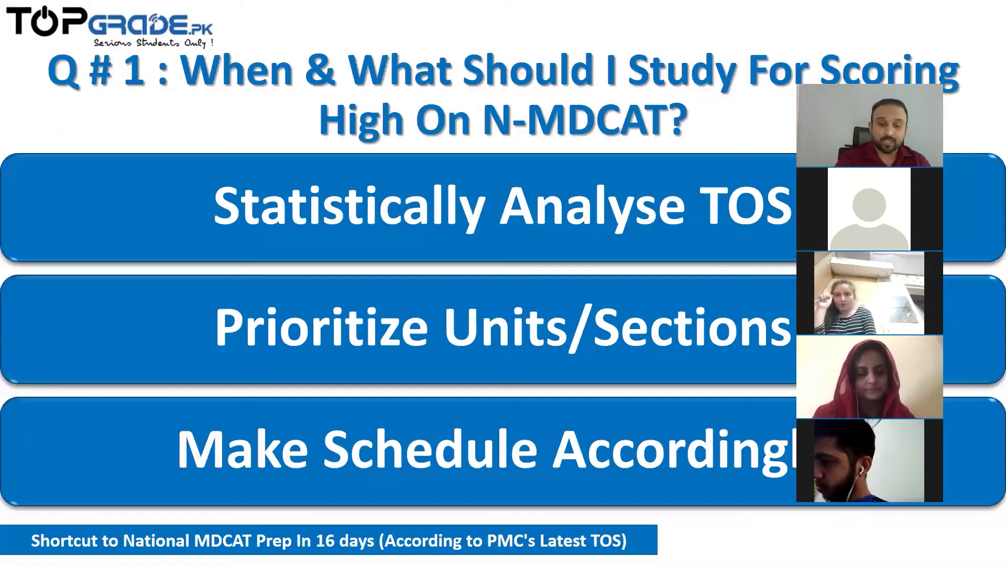